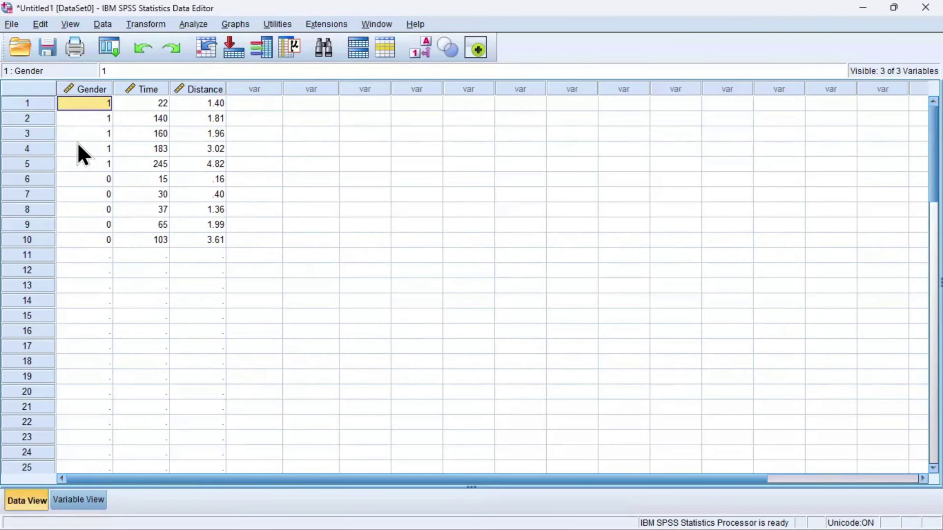
Step: Examine the case rows and the Gender, Time and Distance columns in the data sheet
left_click(33, 109)
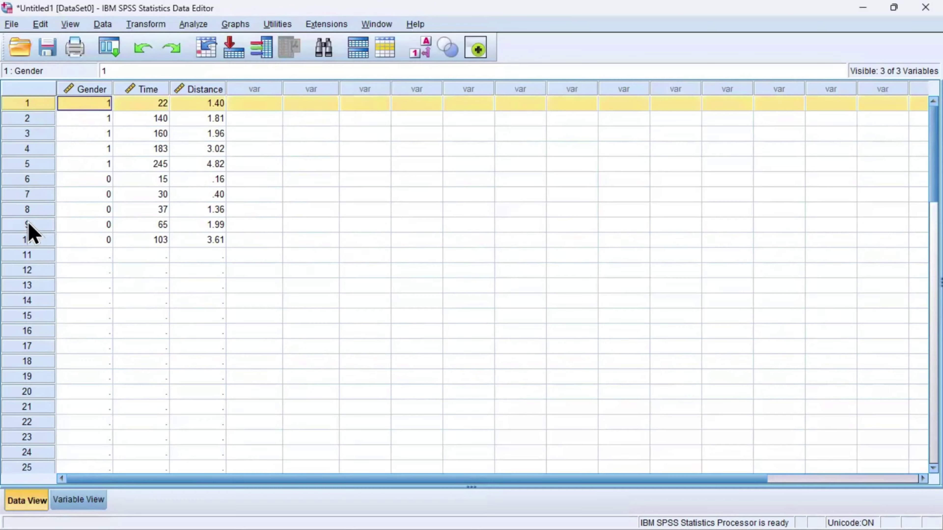
left_click(25, 240)
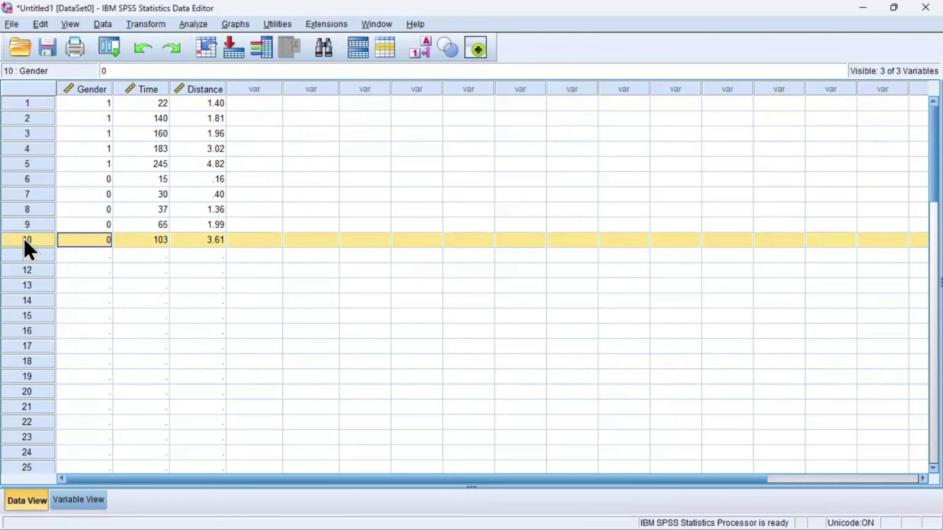
left_click(91, 90)
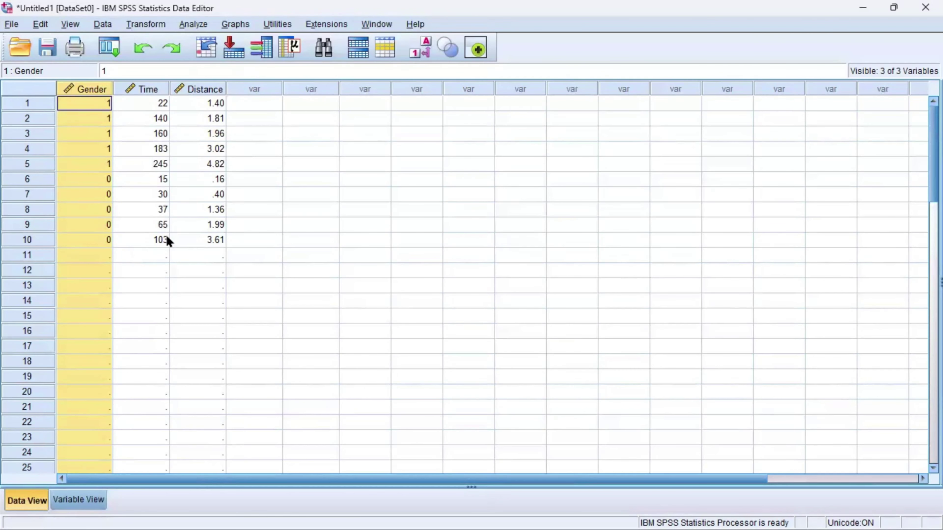
left_click(85, 243)
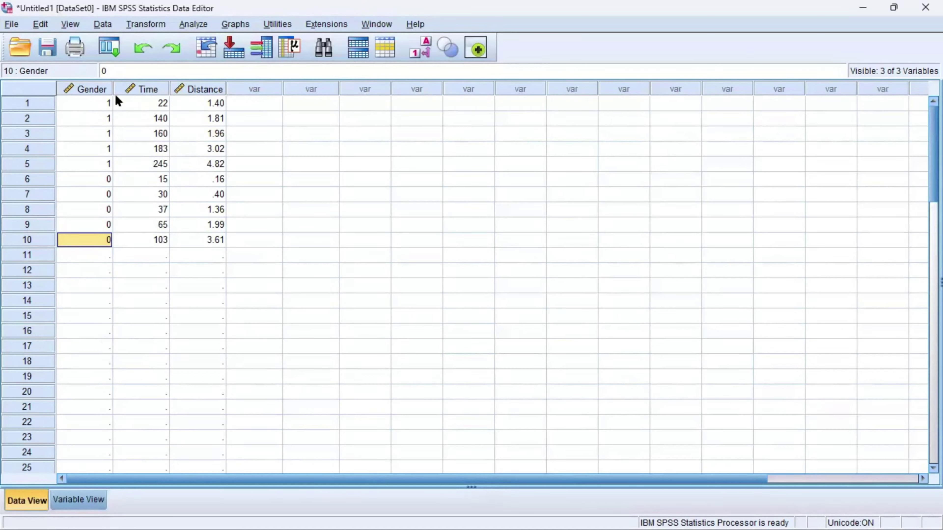
left_click(100, 90)
left_click_drag(141, 91, 193, 93)
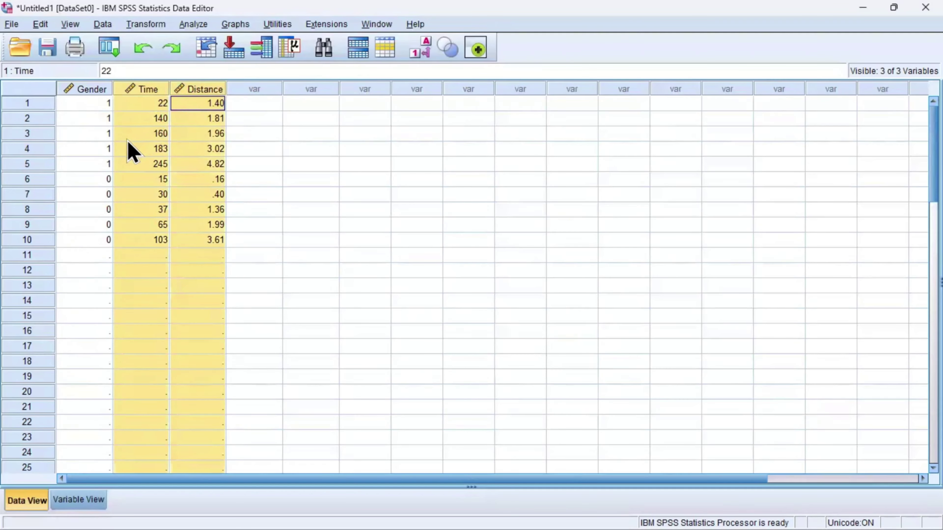
left_click(233, 180)
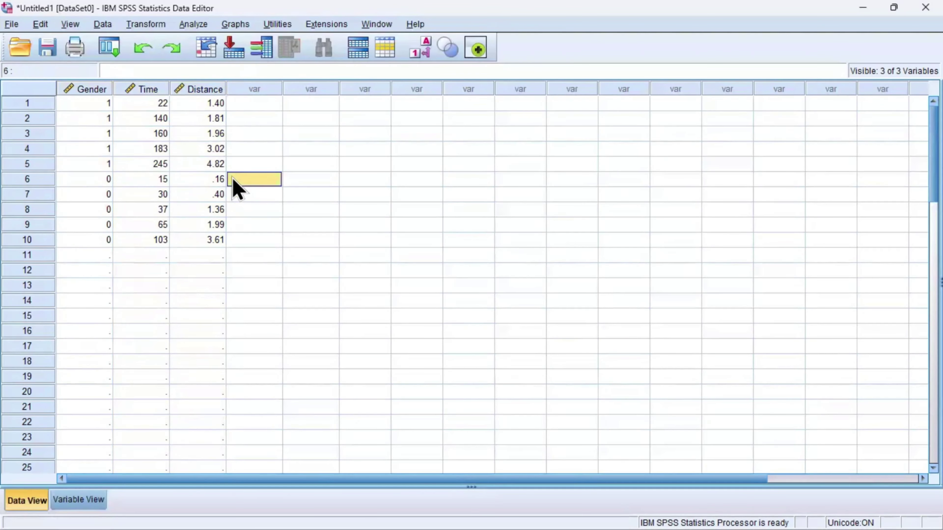
left_click(271, 136)
left_click(301, 175)
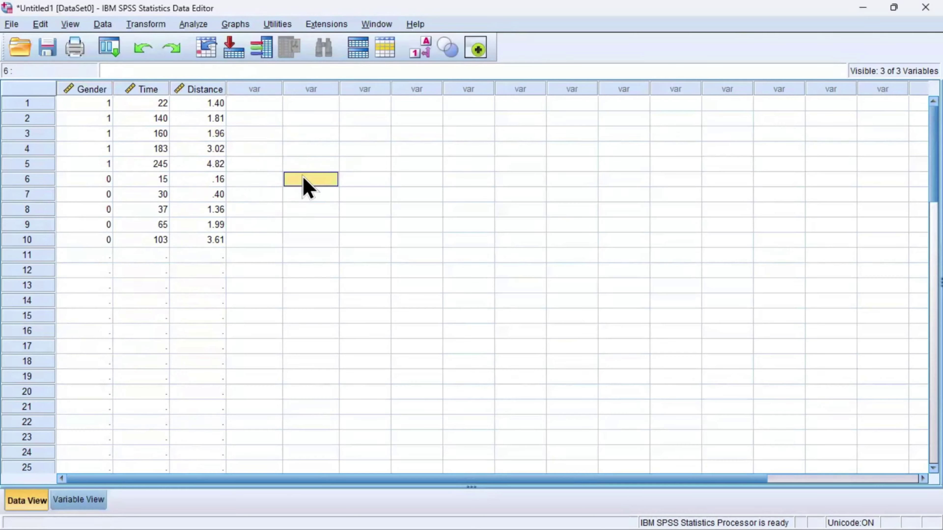
left_click(193, 270, "shift")
left_click(194, 270)
left_click(107, 290)
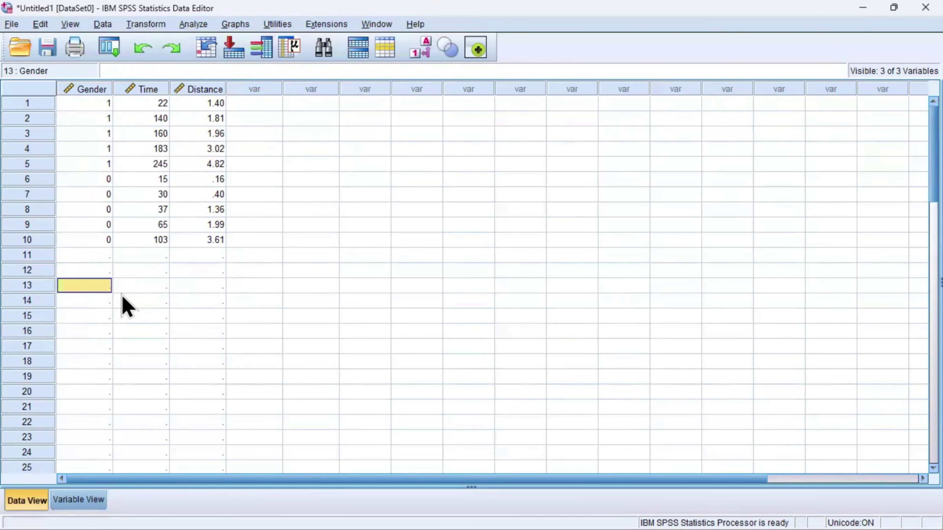
Step: Try to enter the text "hgyiyfd" in the Gender cell of case 11
left_click(100, 255)
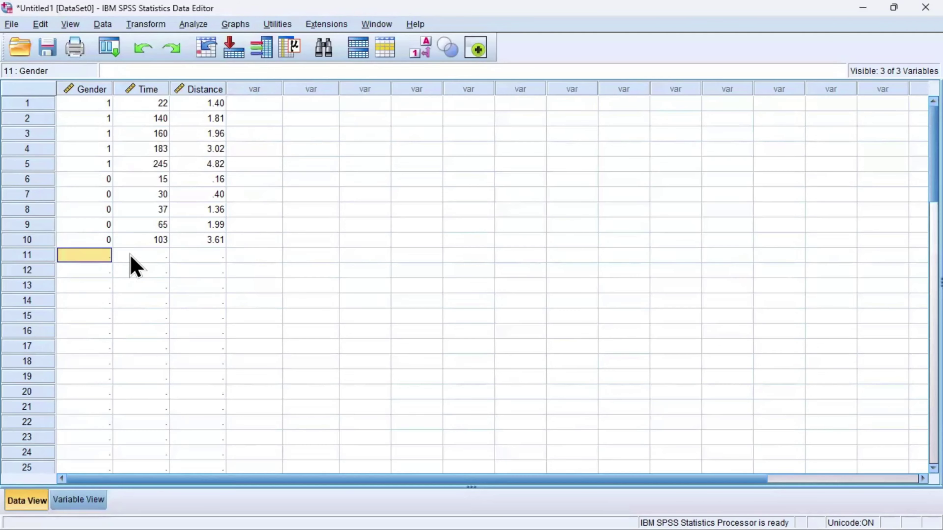
double_click(100, 255)
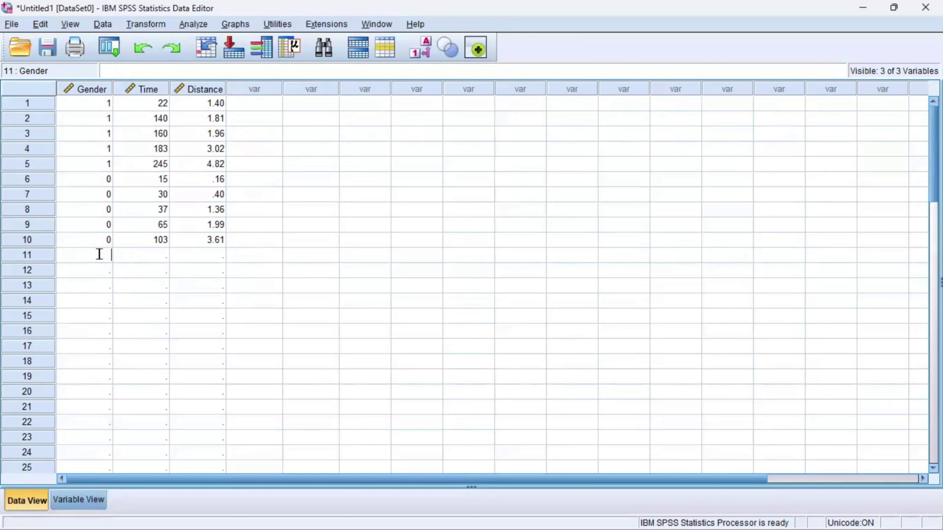
type("hgyiyfd")
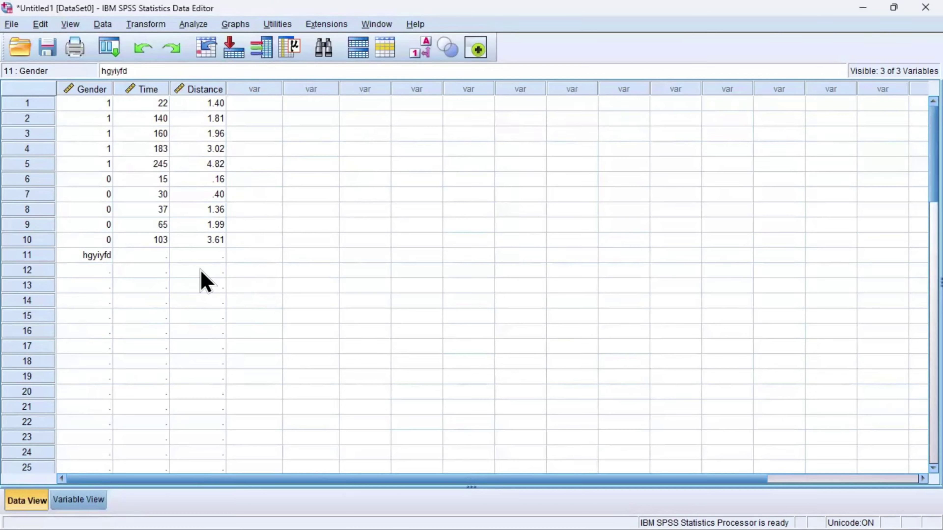
left_click(262, 267)
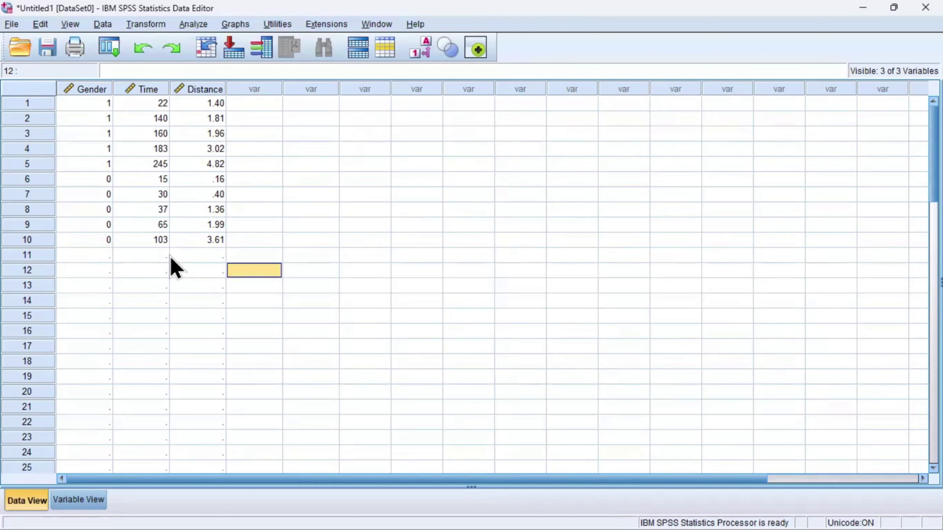
Step: Try to enter the texts "gjhfy" and "qdaqf" in the Time cell of case 11
left_click(142, 256)
left_click(143, 256)
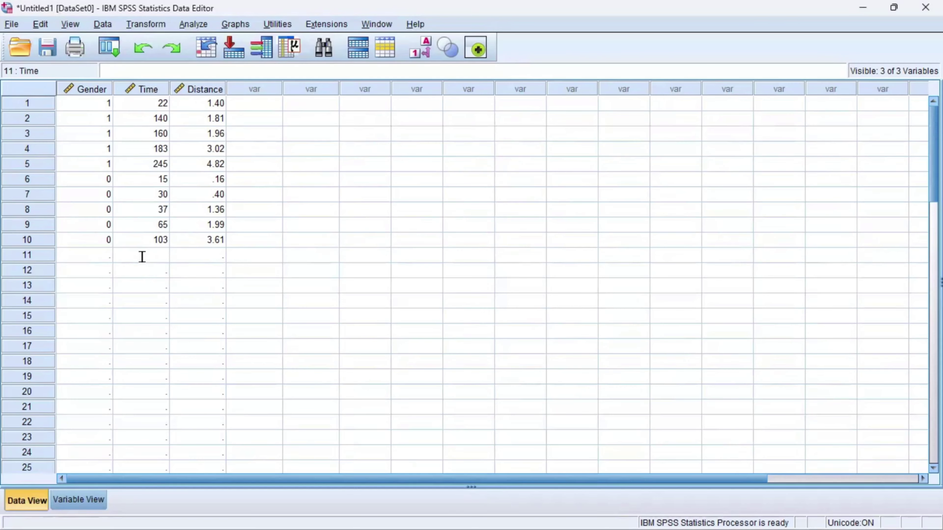
type("gjhfy")
left_click(175, 284)
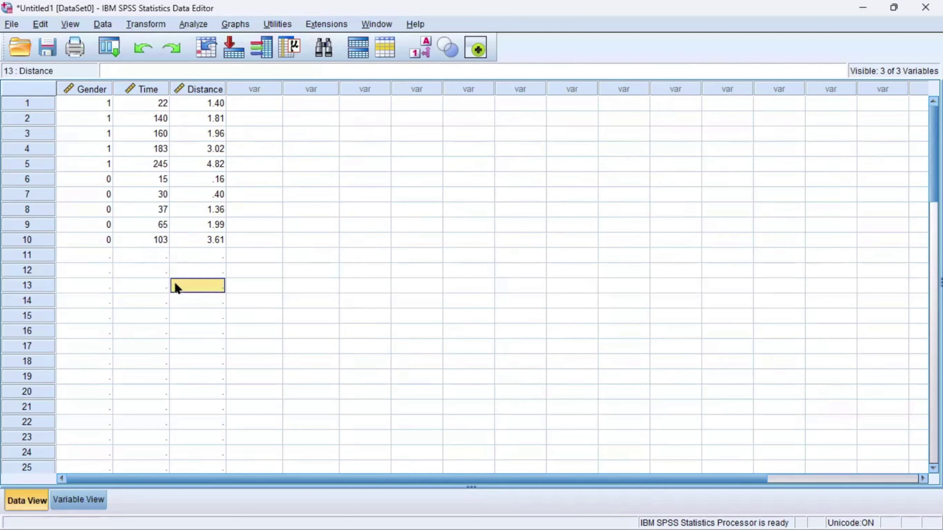
double_click(157, 256)
type("qdaqf")
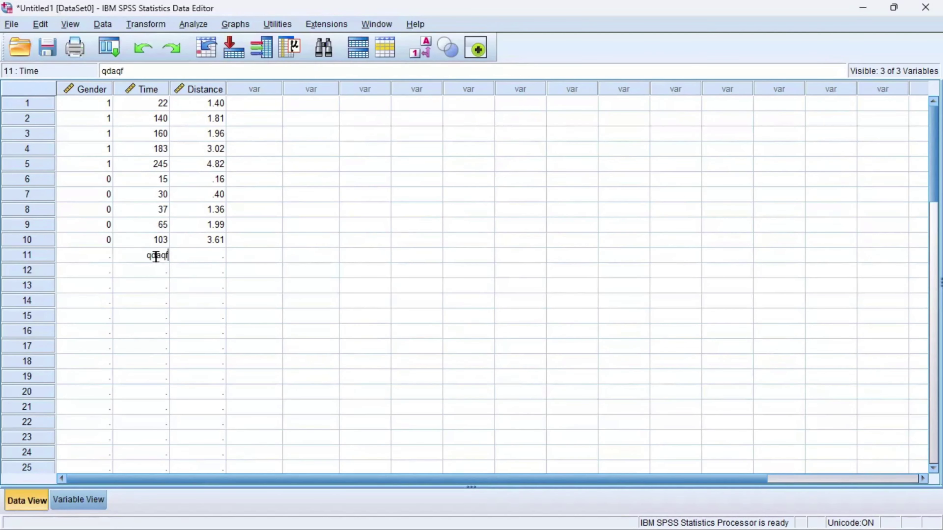
left_click(177, 301)
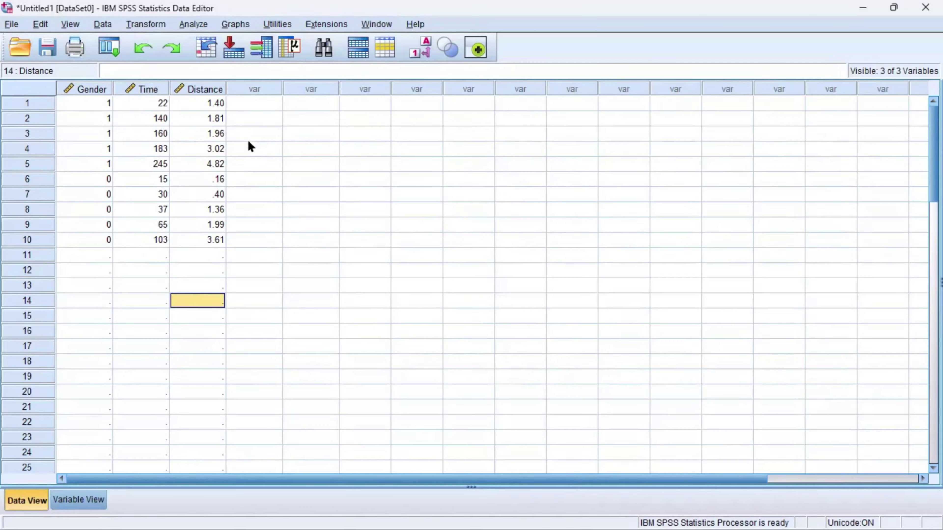
left_click(255, 89)
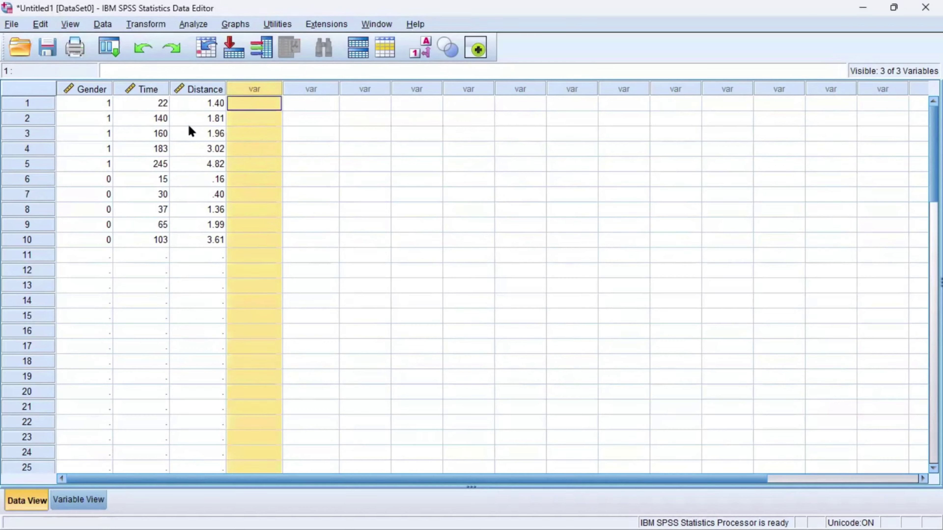
left_click(164, 271)
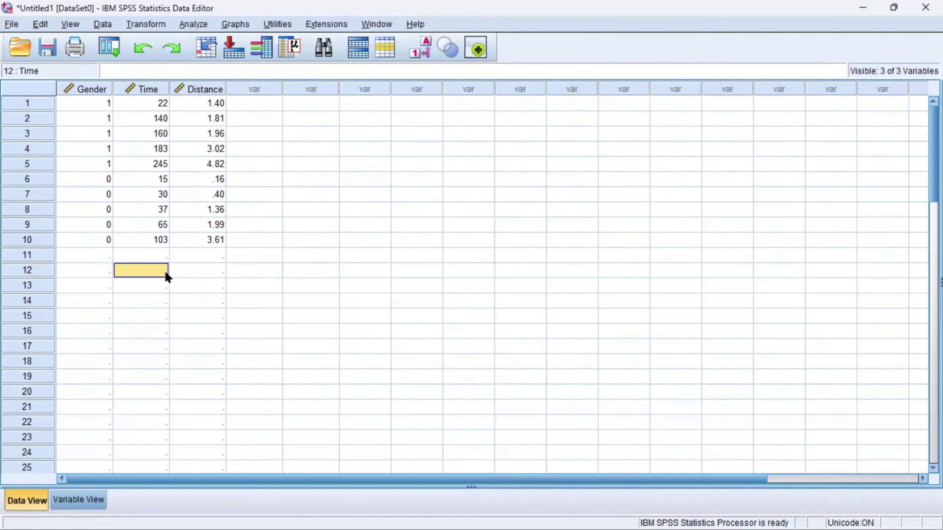
left_click_drag(95, 91, 144, 85)
left_click(194, 90)
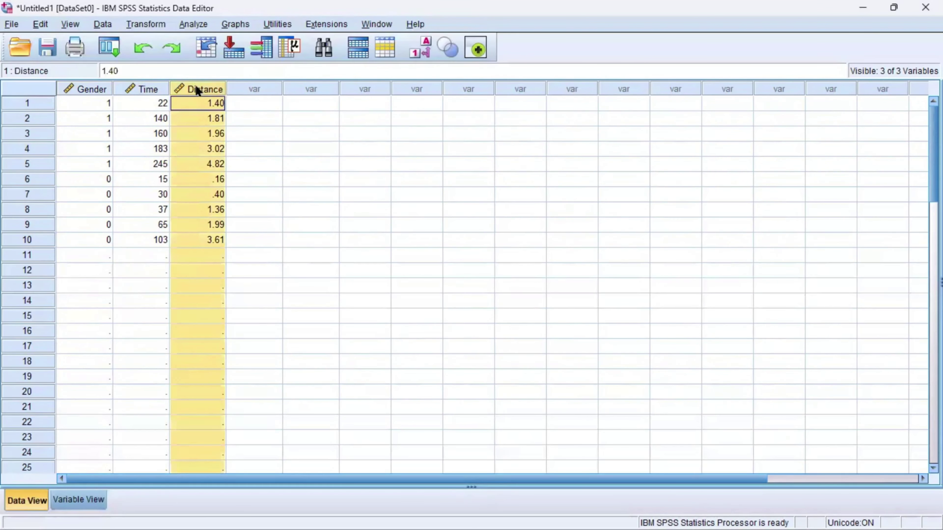
left_click(219, 269)
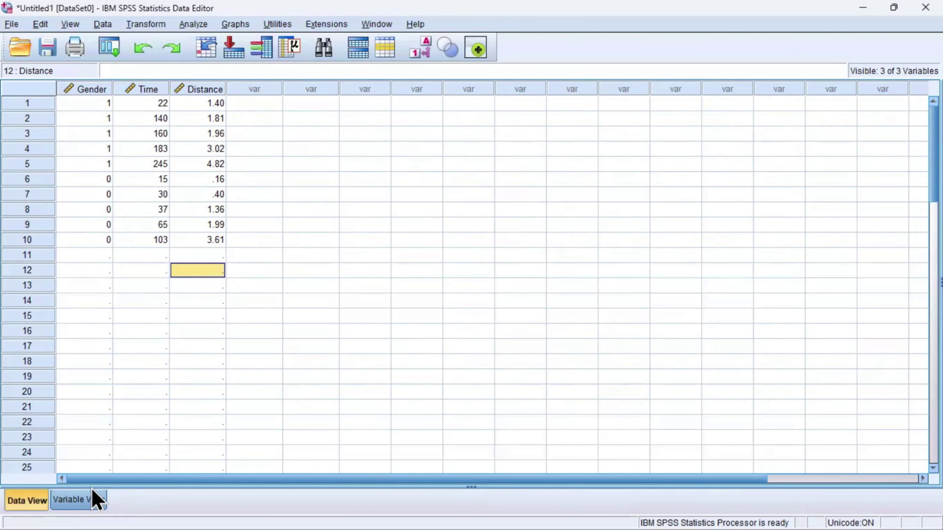
Step: Add a new variable named Income below Distance in the variable definitions
left_click(81, 492)
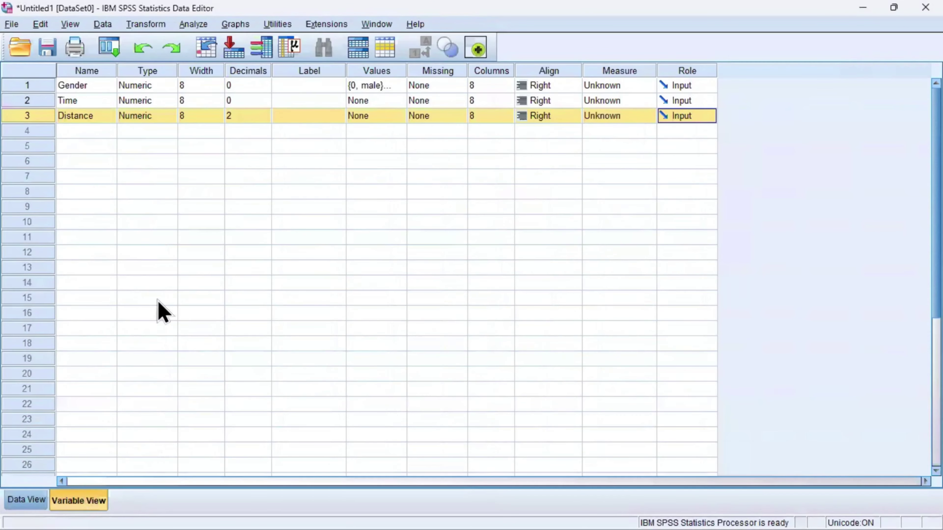
double_click(170, 147)
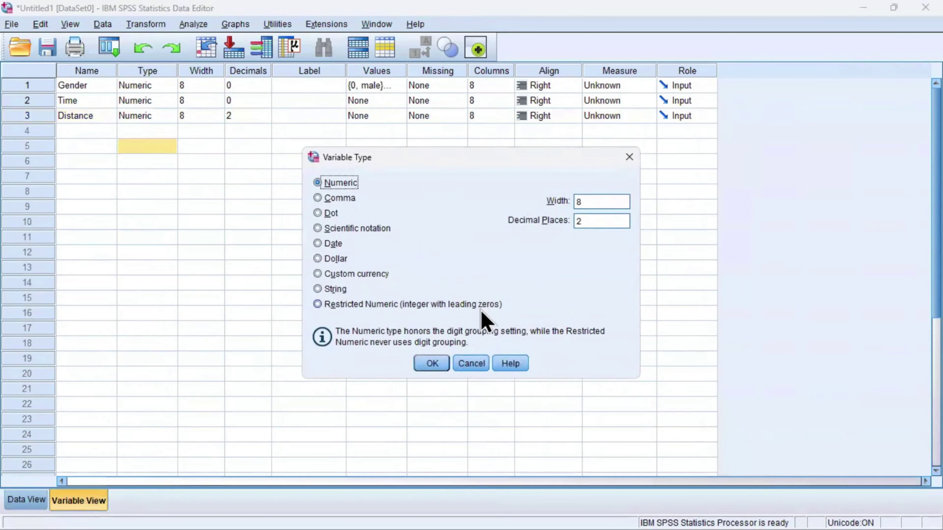
left_click(472, 366)
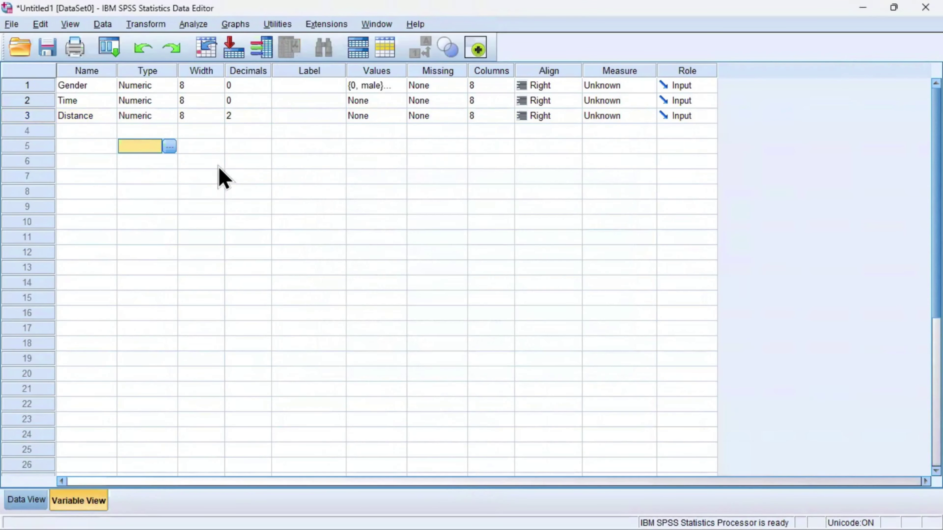
left_click(39, 85)
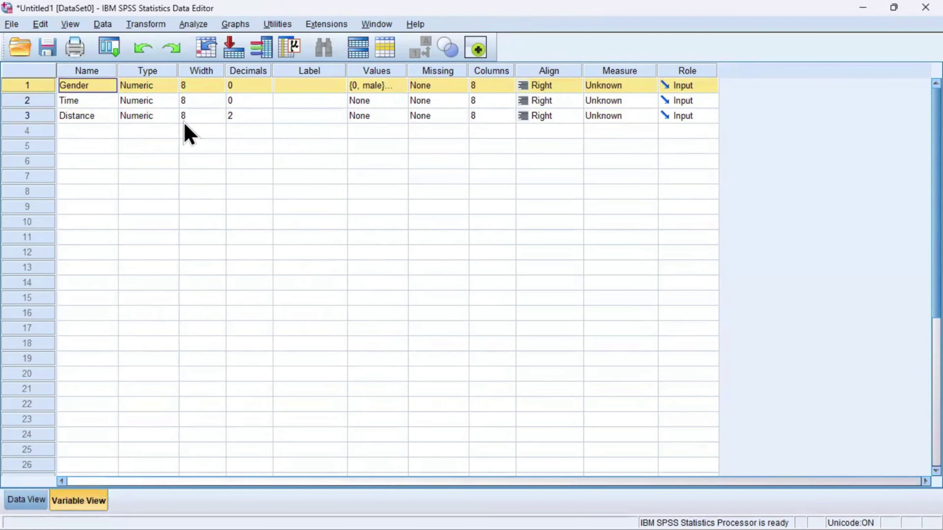
left_click(76, 105)
key("Down")
left_click(82, 128)
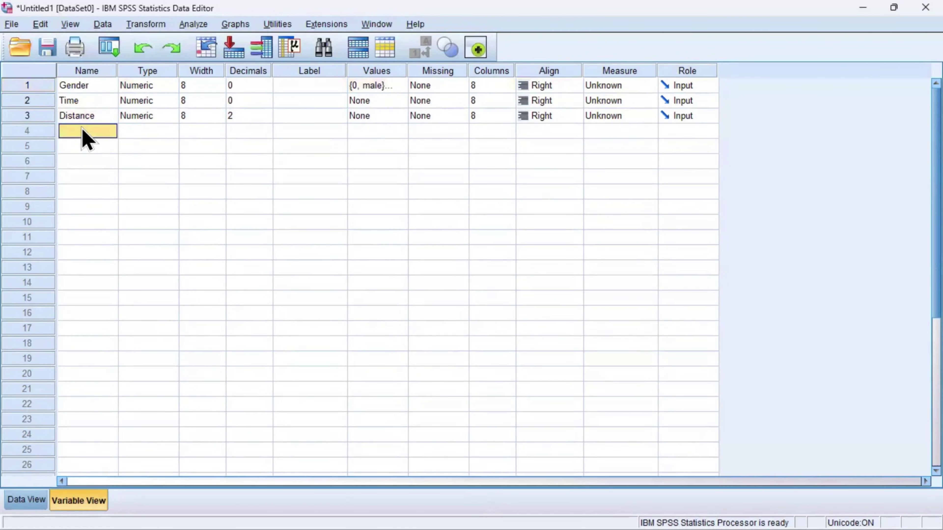
left_click(80, 127)
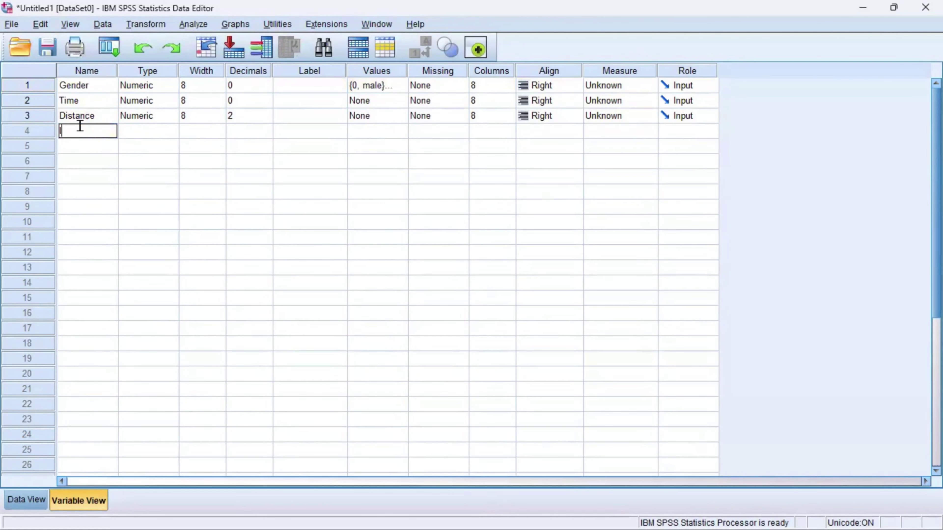
type("Income")
left_click(147, 148)
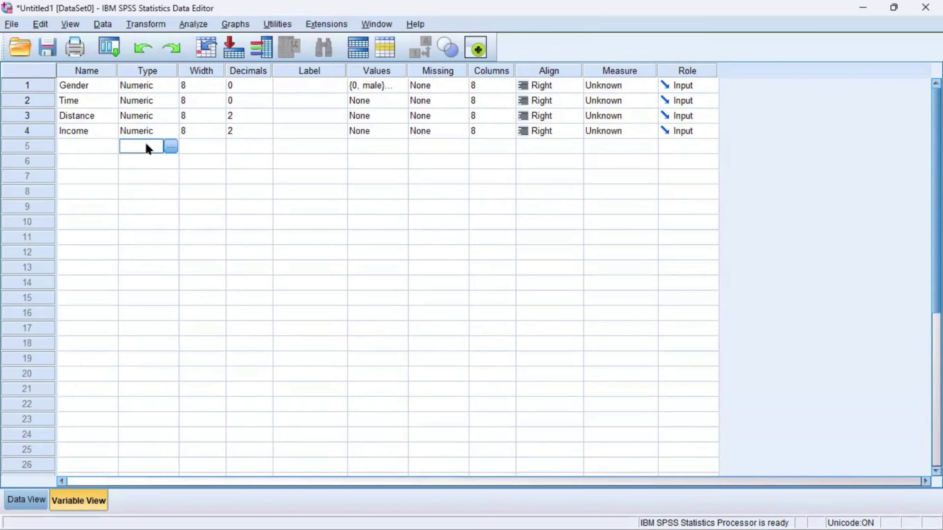
Step: Add a new variable named Expenditure below Income in the variable definitions
left_click(97, 148)
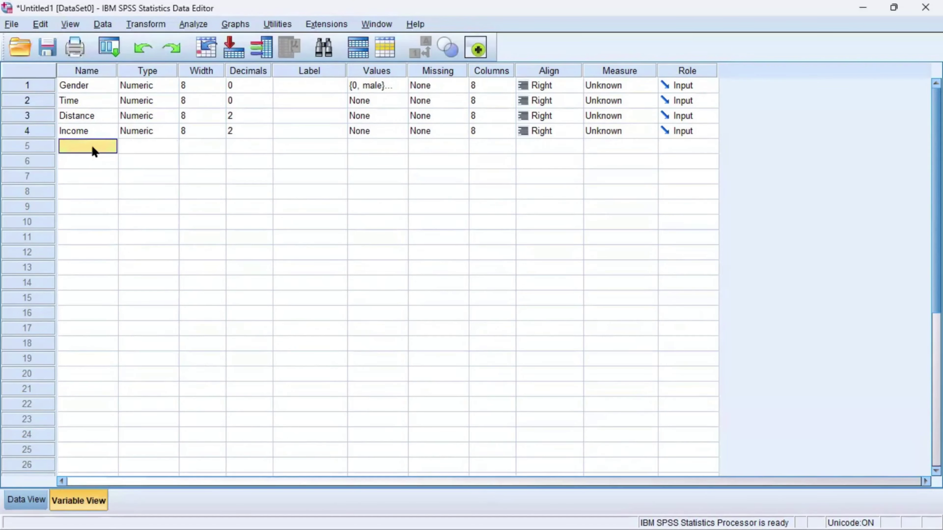
left_click(91, 145)
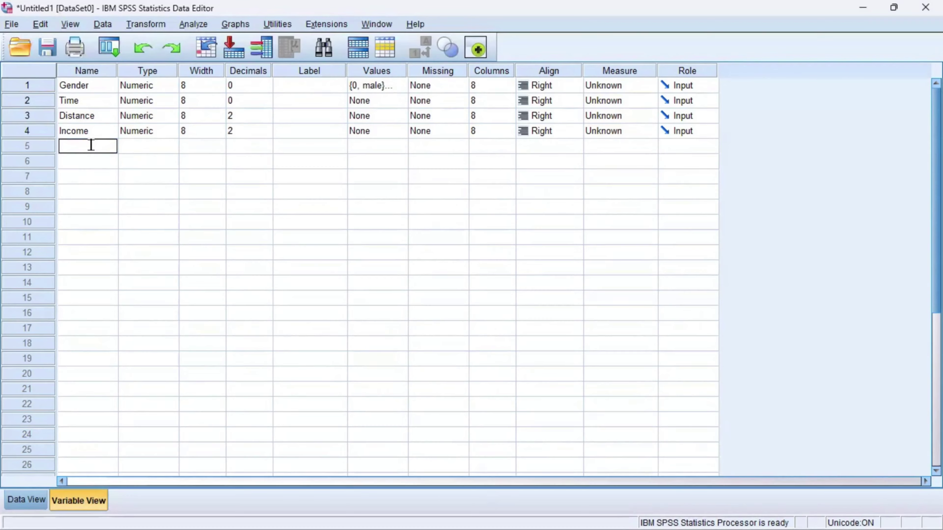
type("Expenditure")
left_click(190, 145)
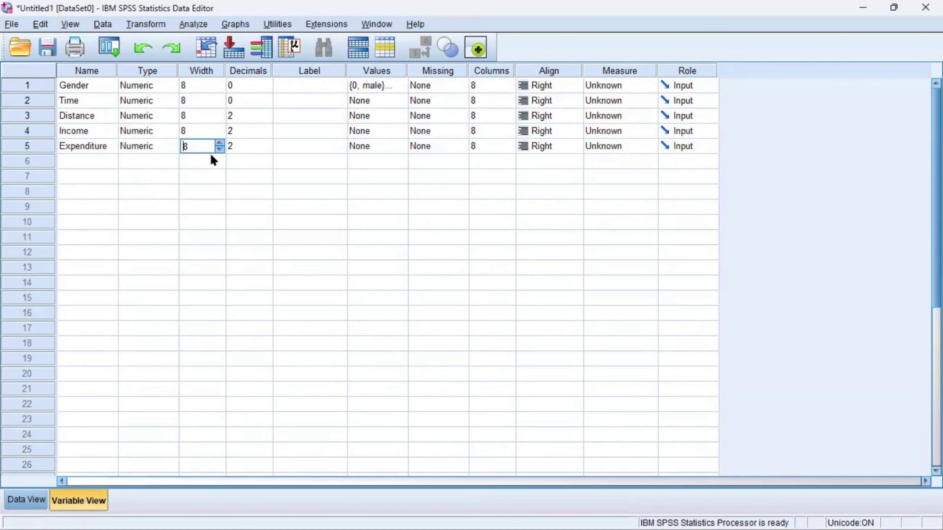
Step: Widen the Expenditure column in the data sheet to 11 so its name fits on one line, and return to the variable definitions
left_click(38, 499)
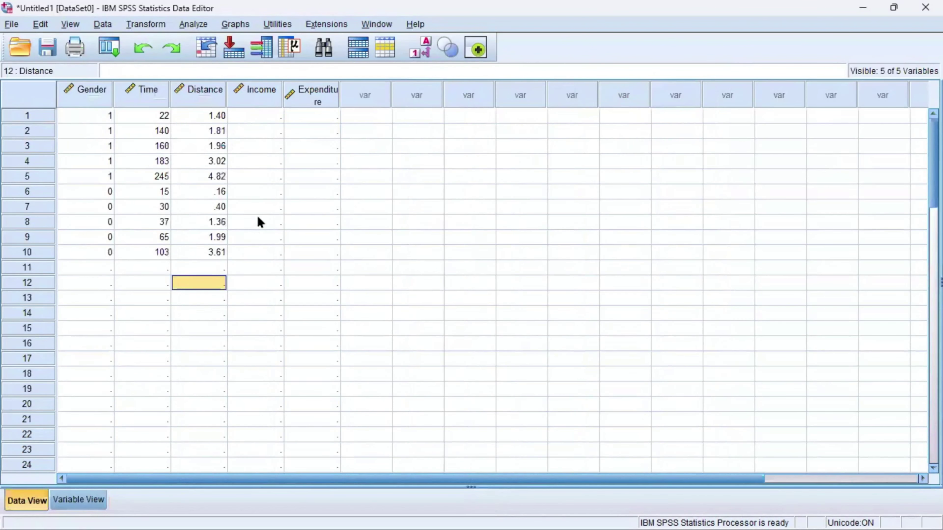
left_click(249, 101)
left_click(307, 97)
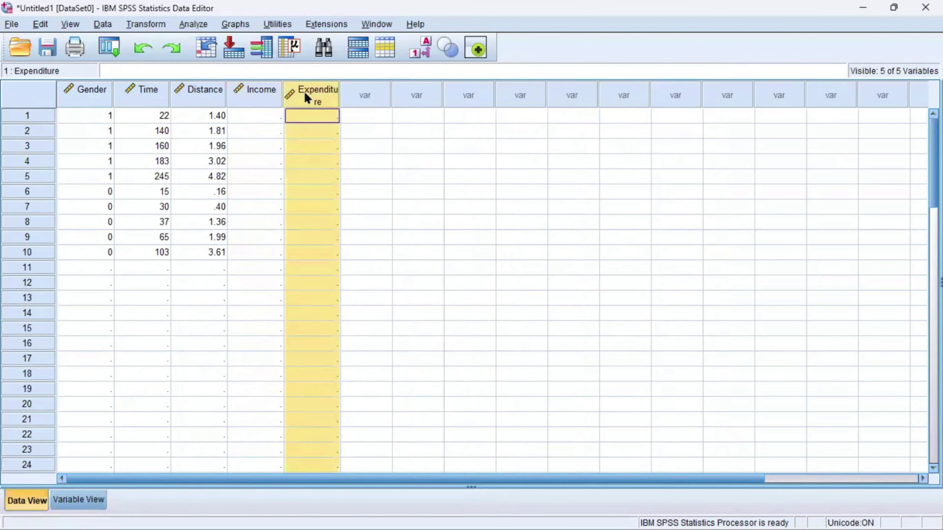
left_click_drag(339, 89, 362, 88)
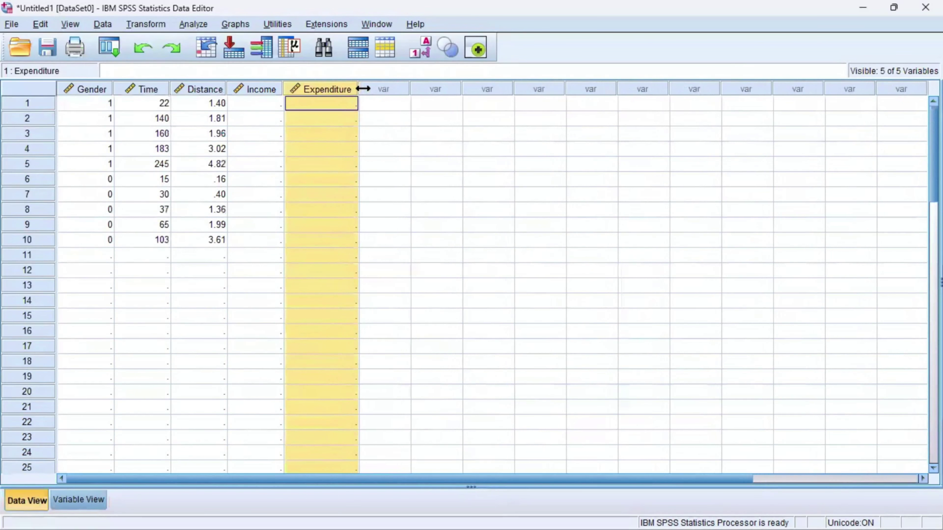
left_click(288, 119)
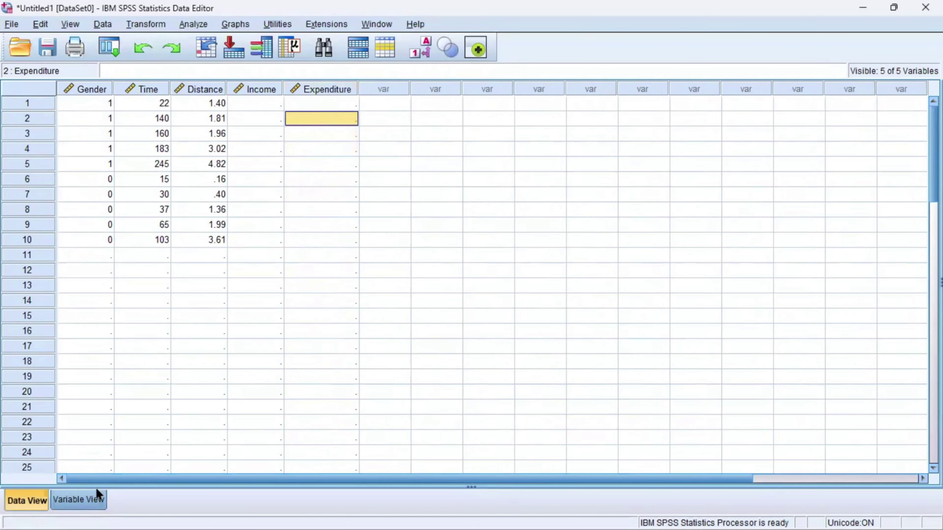
left_click(98, 497)
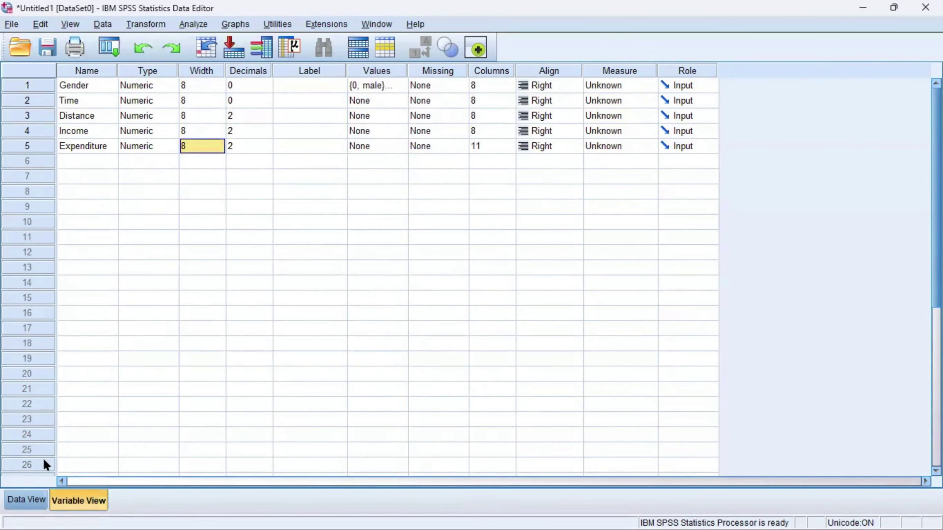
Step: Examine the Income and Expenditure variable definitions and select their cells for cases 1 to 9 in the data sheet
left_click(29, 131)
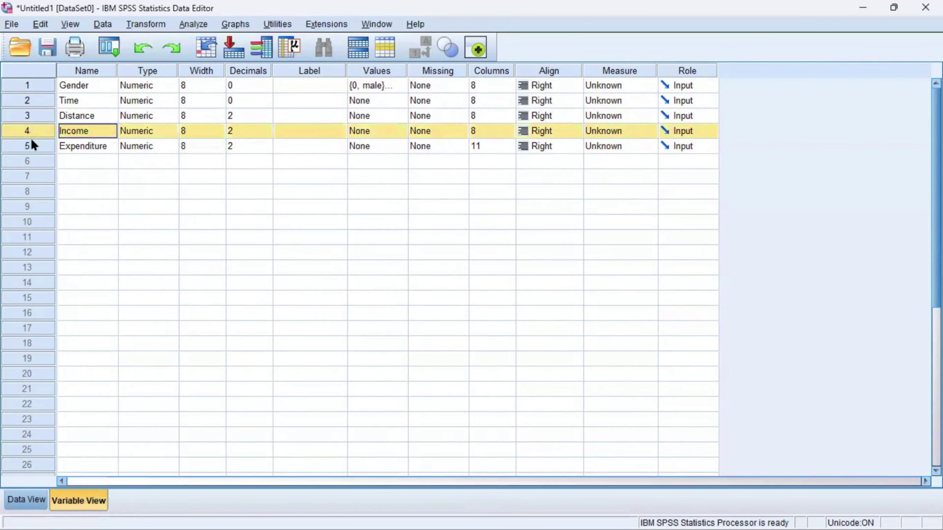
left_click(30, 144)
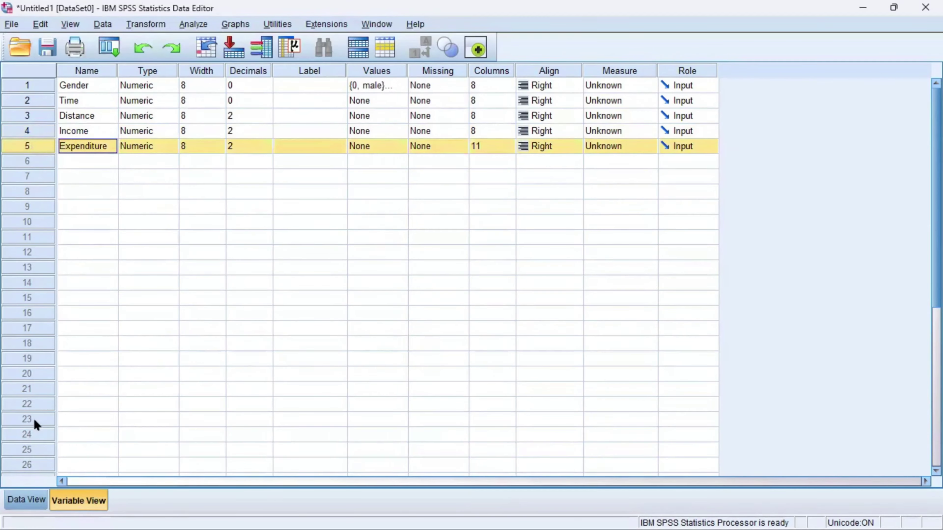
left_click(33, 500)
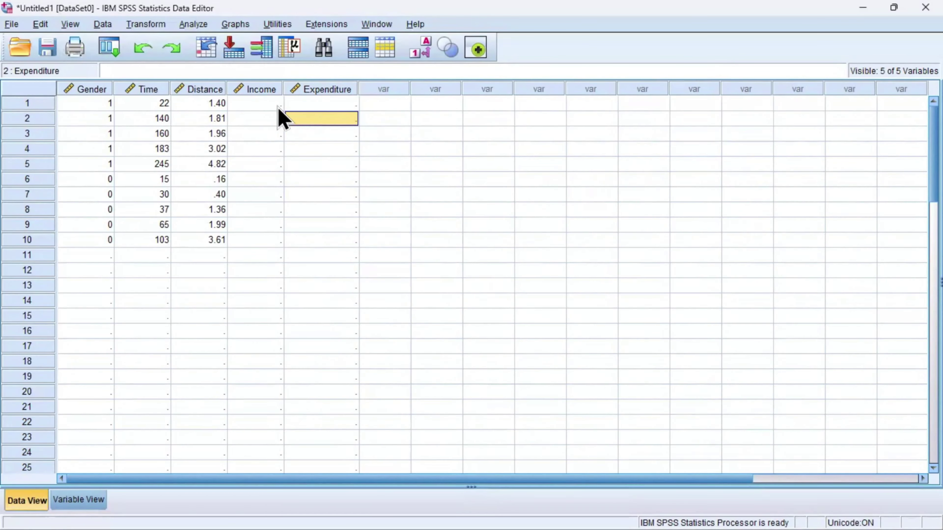
left_click(265, 106)
left_click_drag(266, 107, 350, 224)
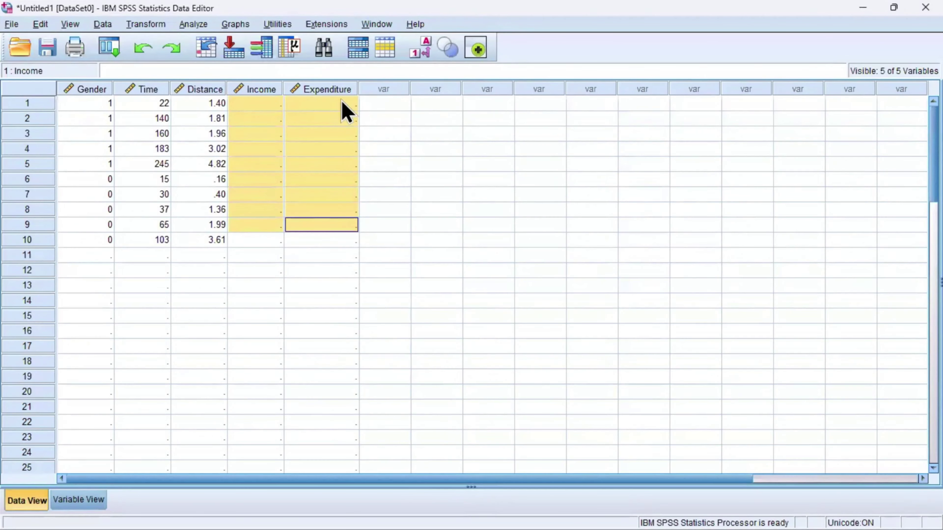
Step: Enter Income values of 120000 for case 1 and 130000 for case 2 in the data sheet
left_click(265, 106)
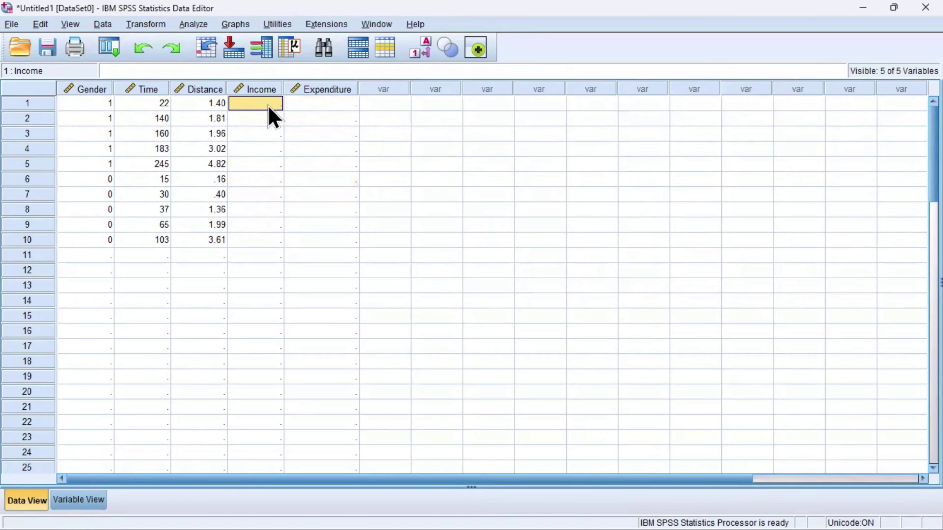
double_click(269, 105)
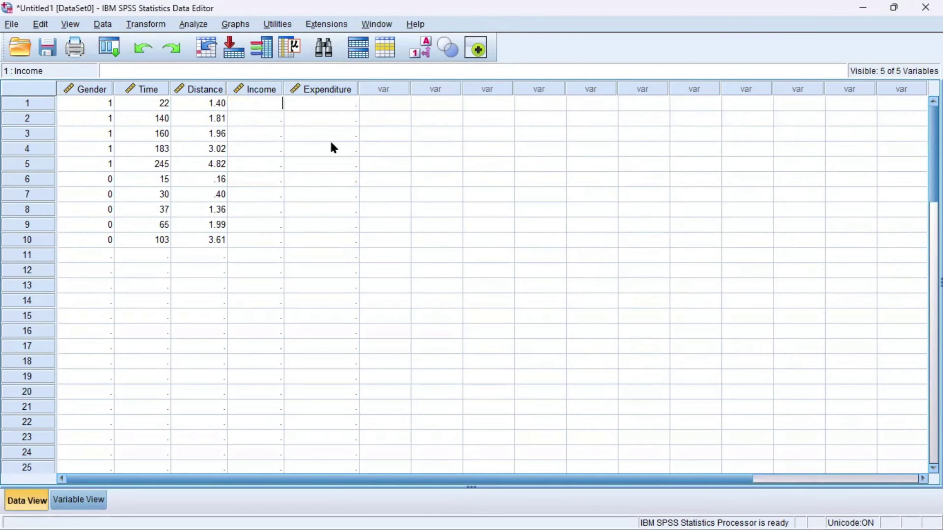
type("12000")
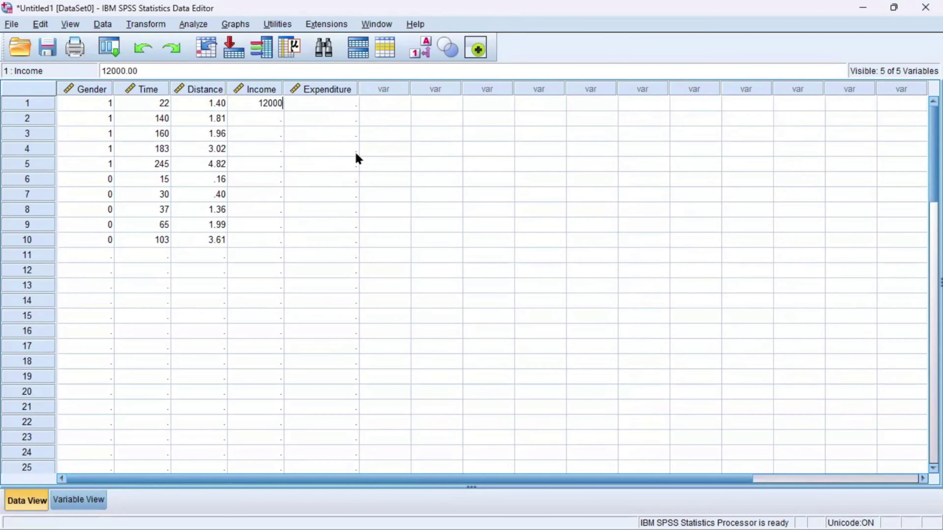
type("0")
key("Return")
type("130")
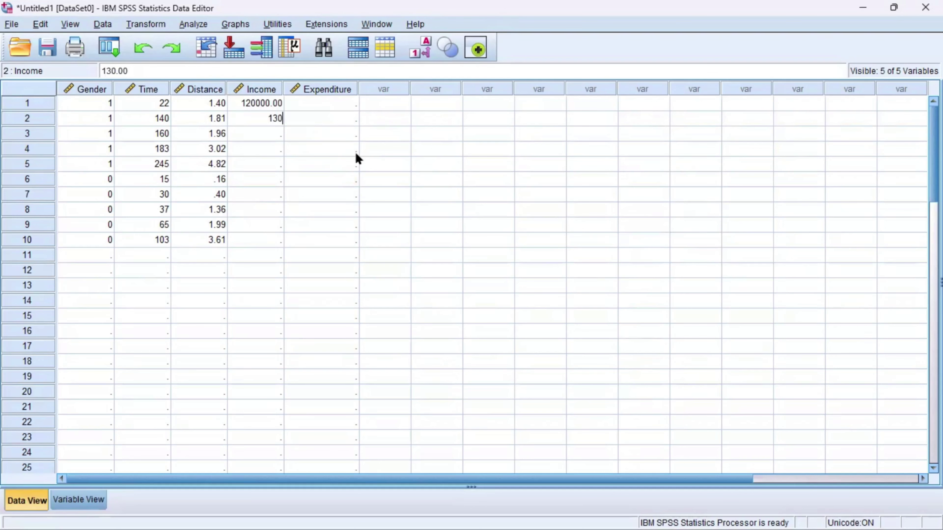
type("000")
key("Return")
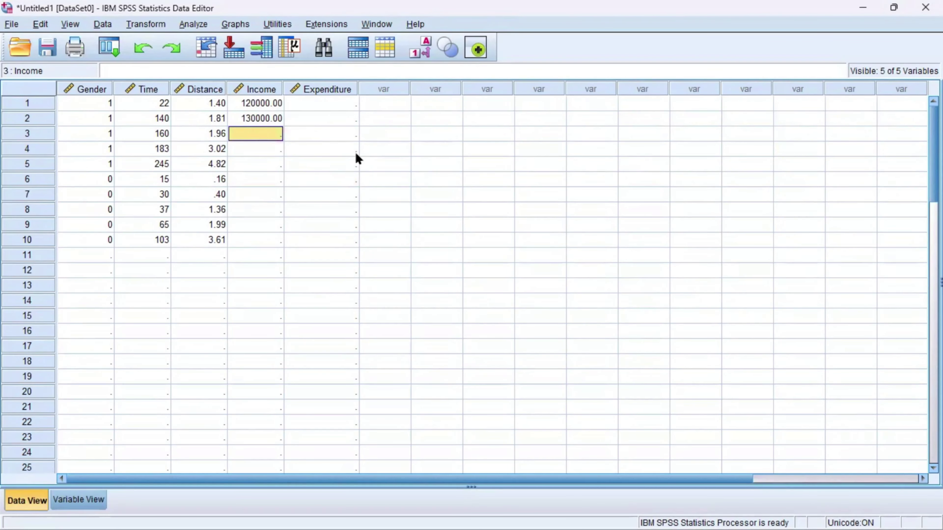
Step: Check the Income variable's definition, and compare it with the Income cells of the first three cases in the data sheet
left_click(98, 500)
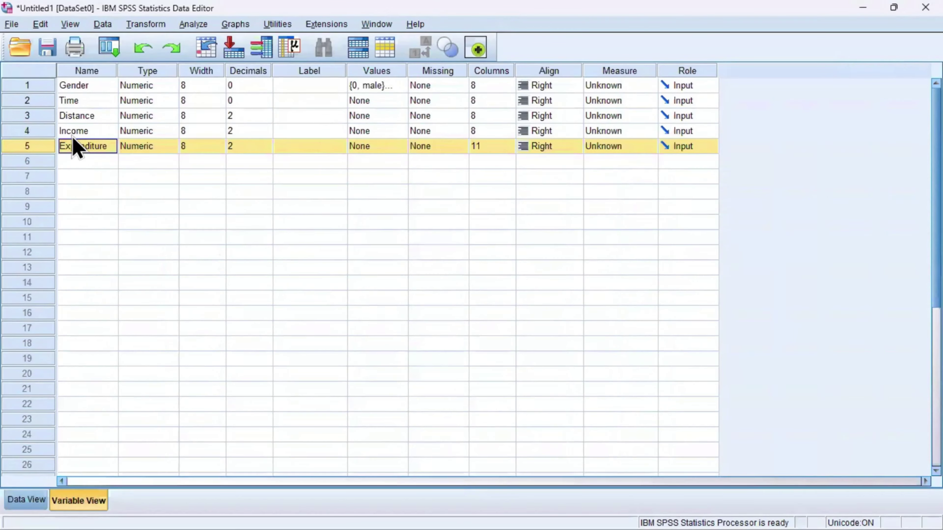
left_click(64, 132)
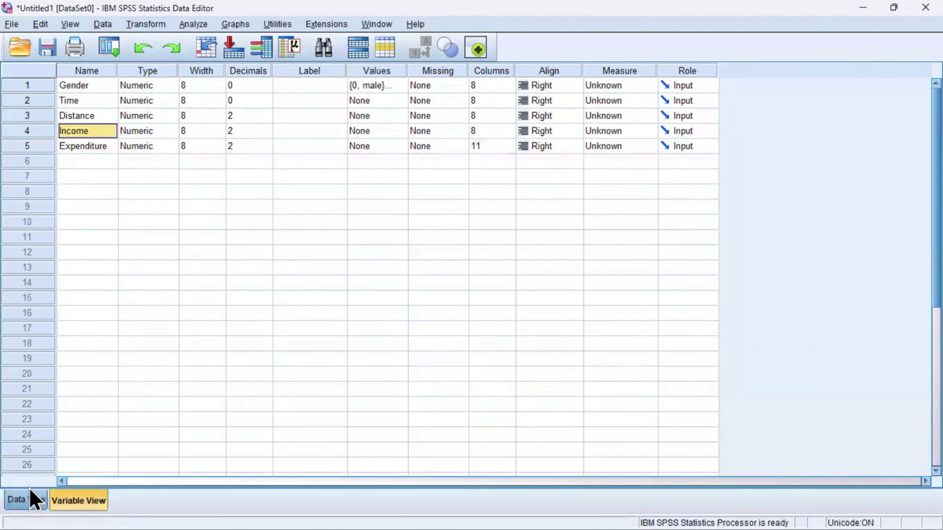
left_click(31, 496)
left_click(259, 106)
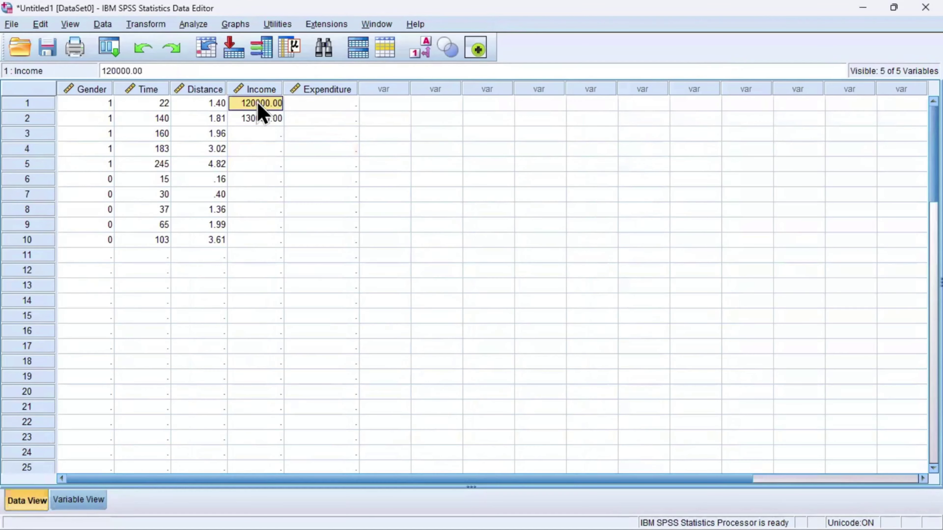
left_click(297, 105)
left_click(271, 123)
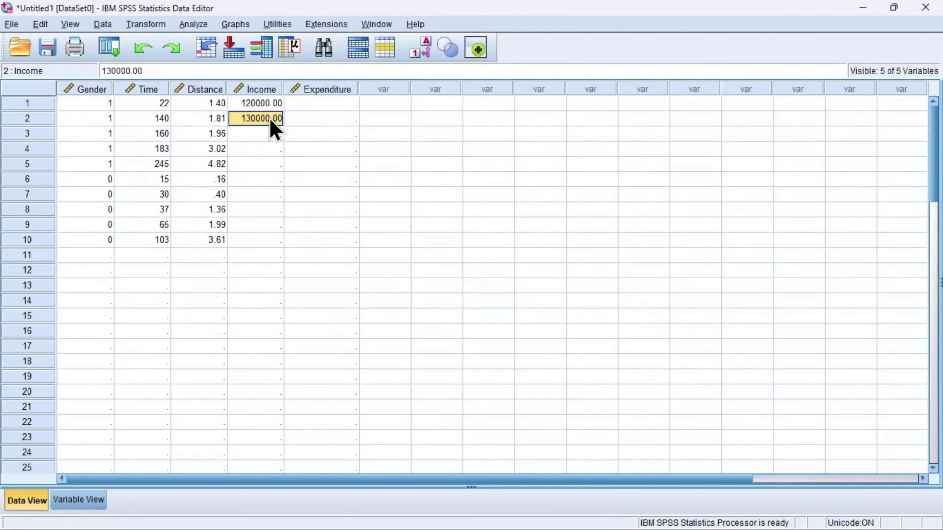
left_click(265, 134)
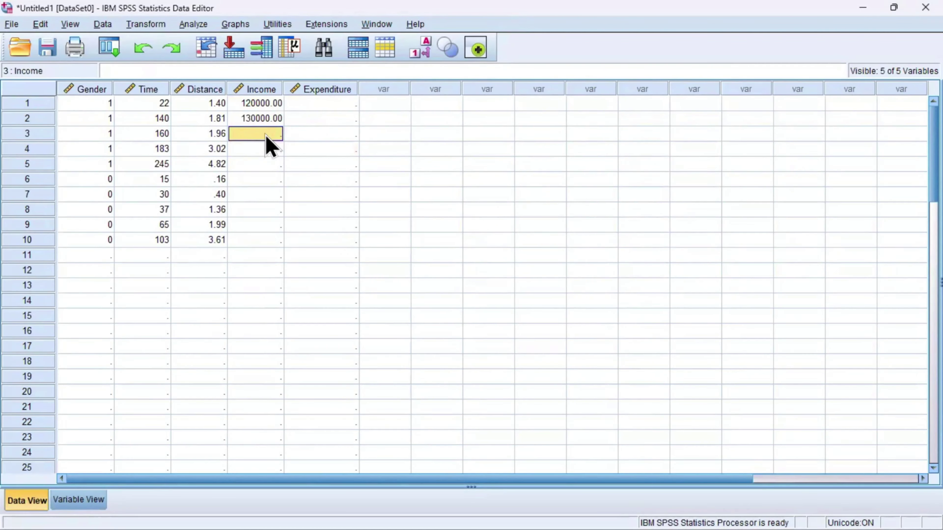